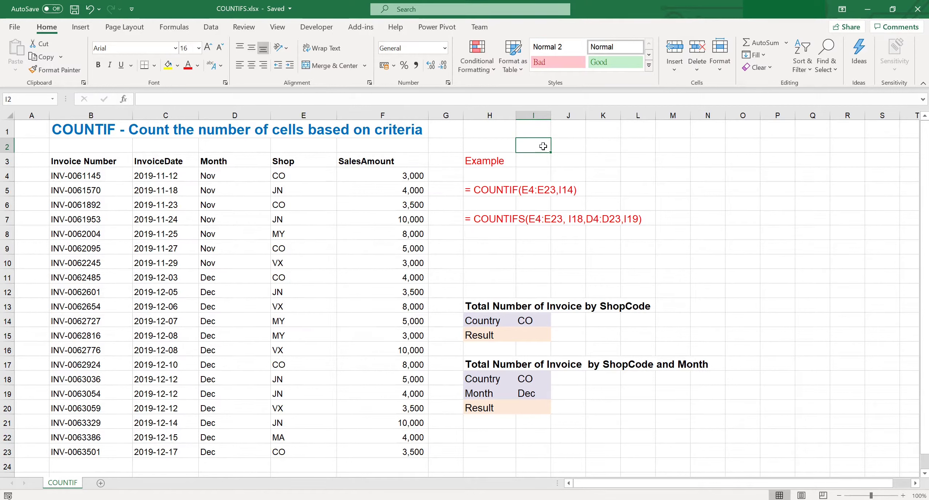
Enter =COUNTIF(E4:E23,I14) in cell I15 to count the invoices for the shop code in I14
click(536, 338)
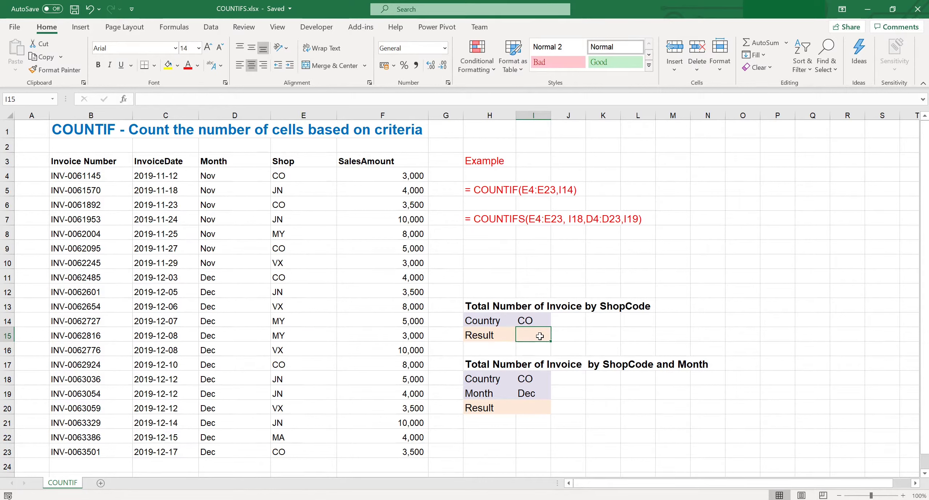
text(=)
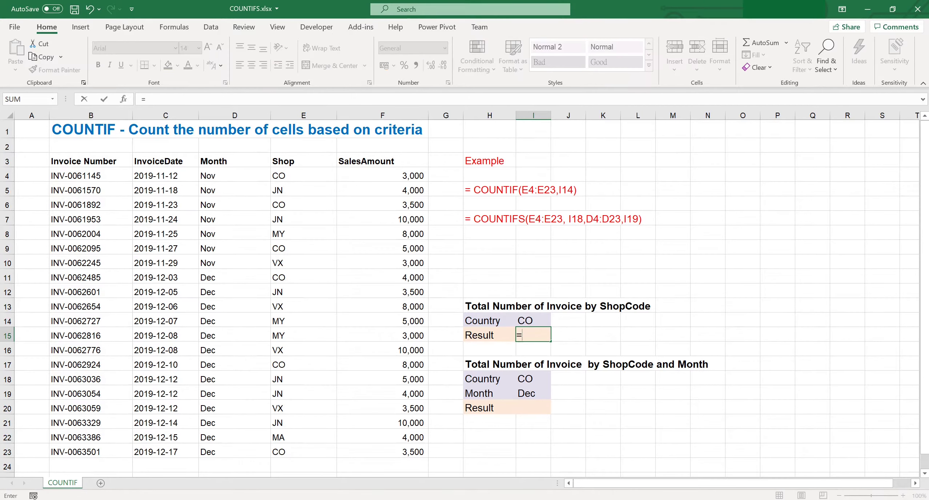
text(count)
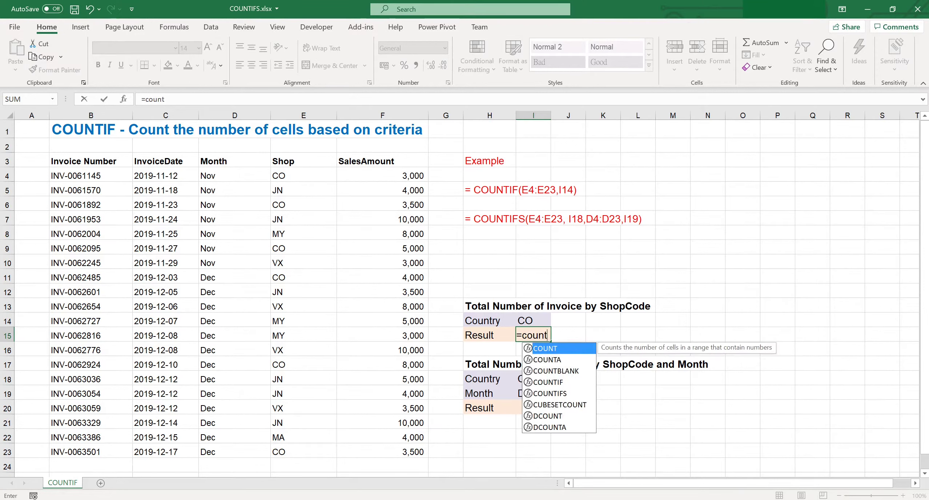
text(if()
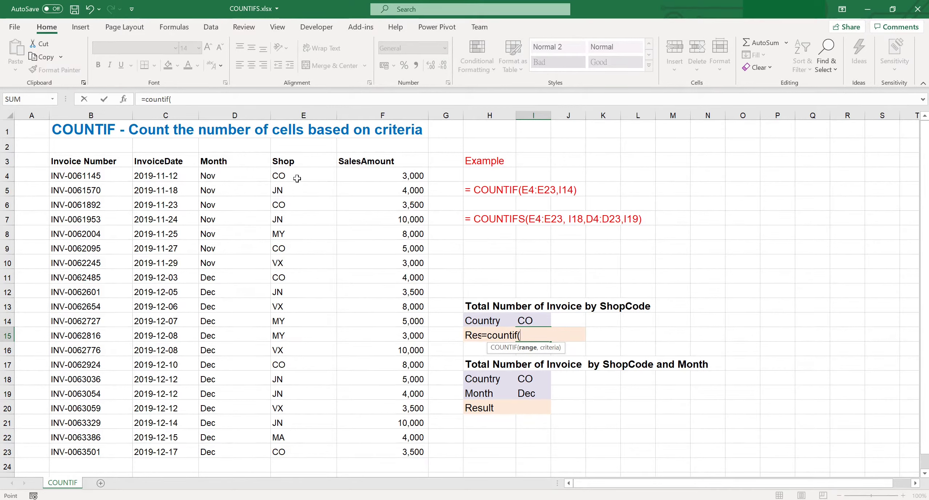
drag(291, 176, 290, 453)
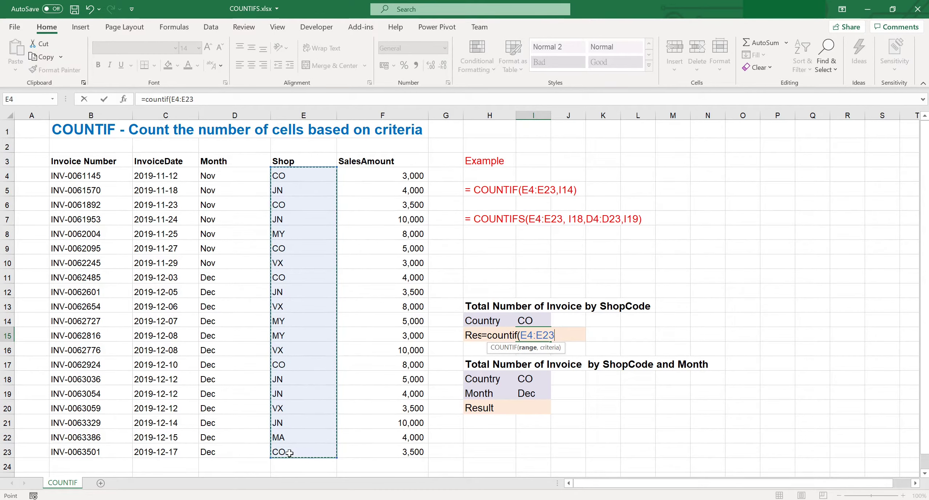
text(,)
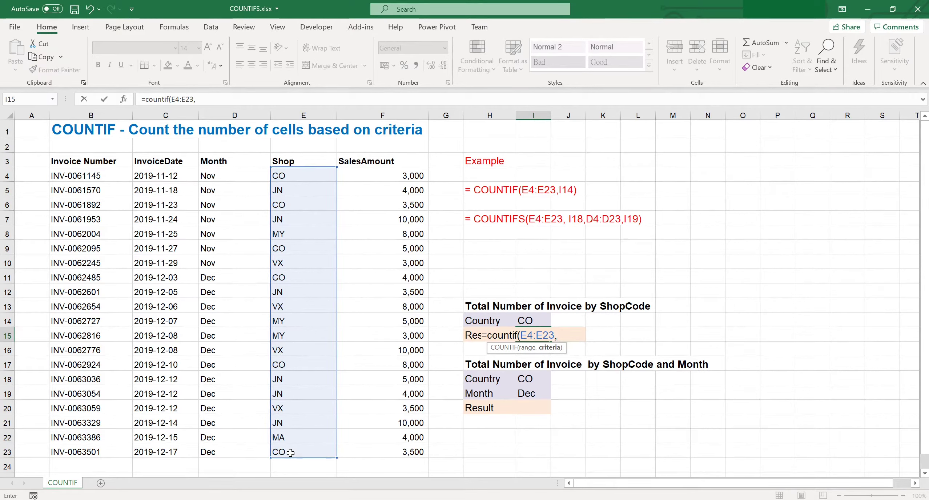
click(519, 322)
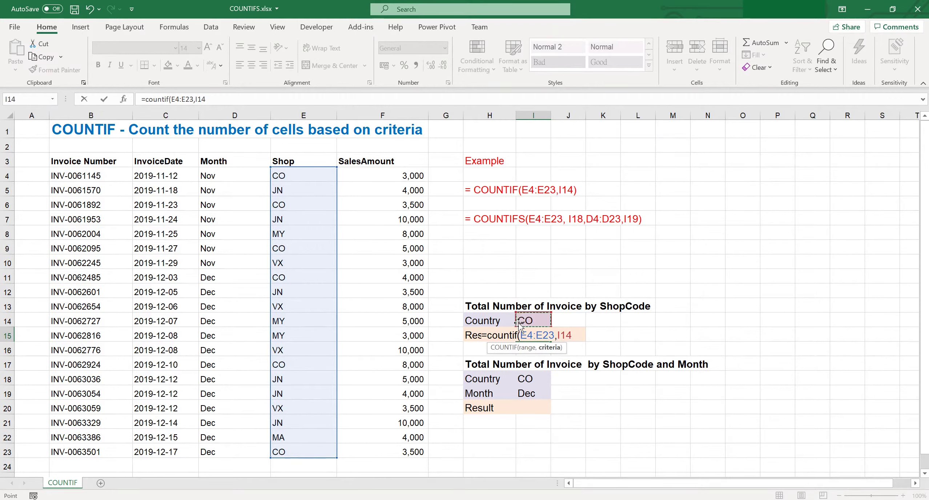
text())
key(Return)
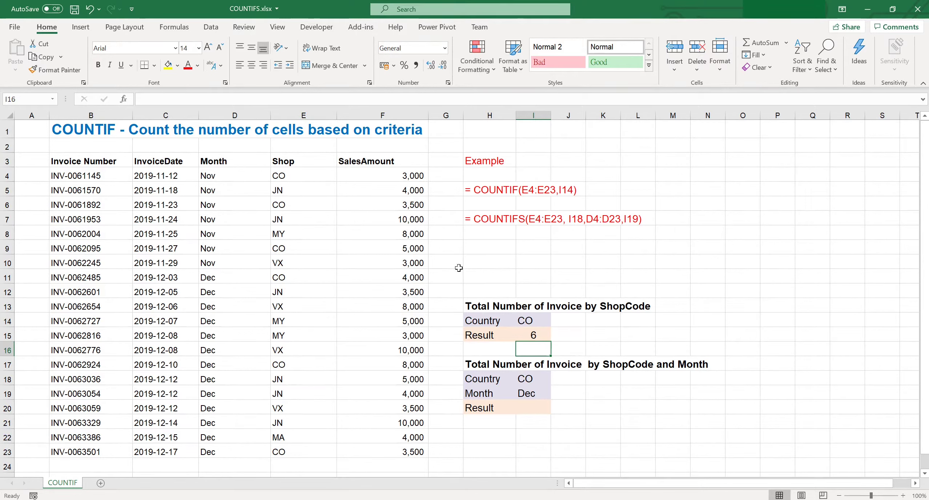
Check the COUNTIF result in I15 against each CO entry in the Shop column
click(301, 178)
click(308, 203)
click(306, 249)
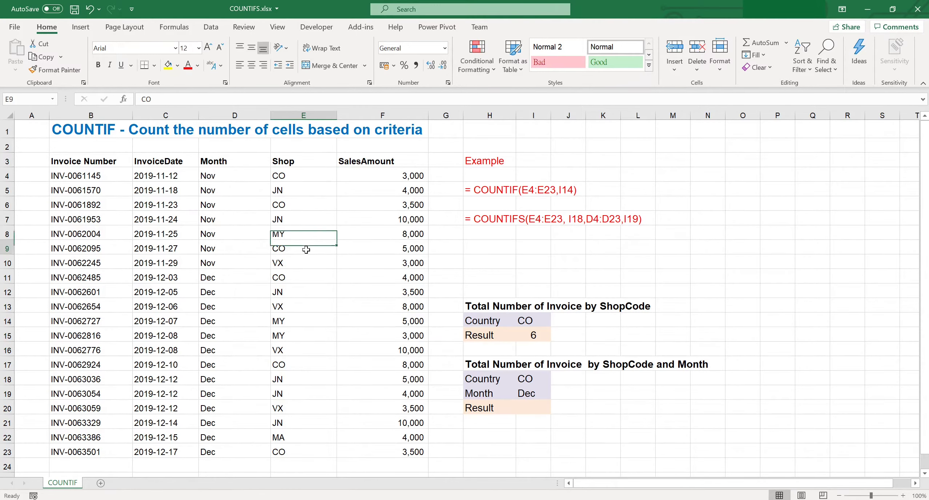
click(306, 277)
click(299, 367)
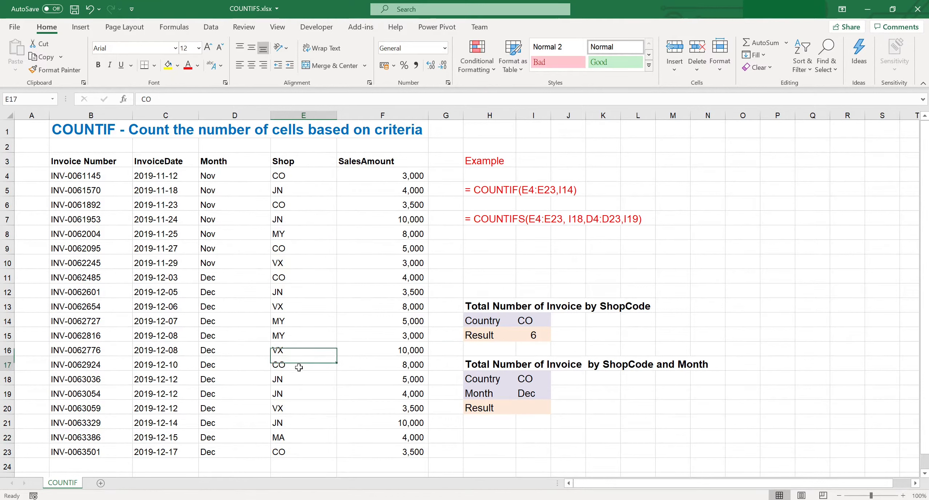
click(294, 450)
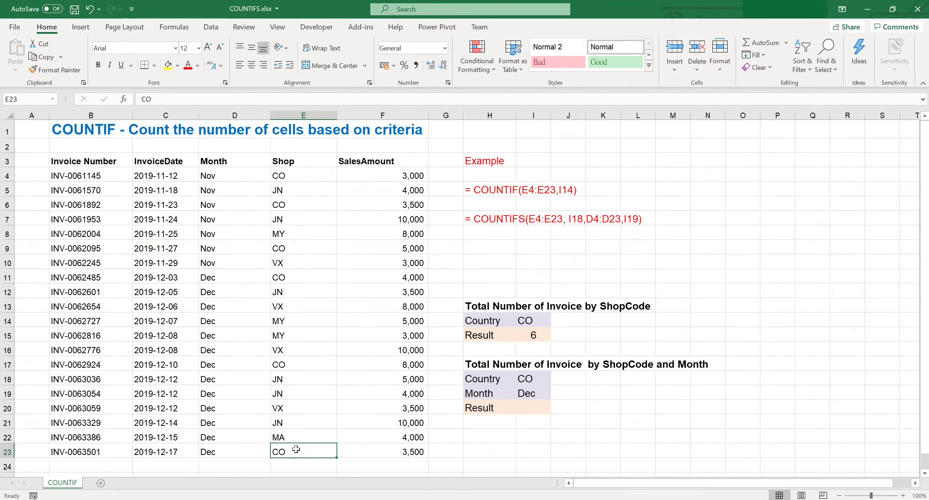
click(534, 337)
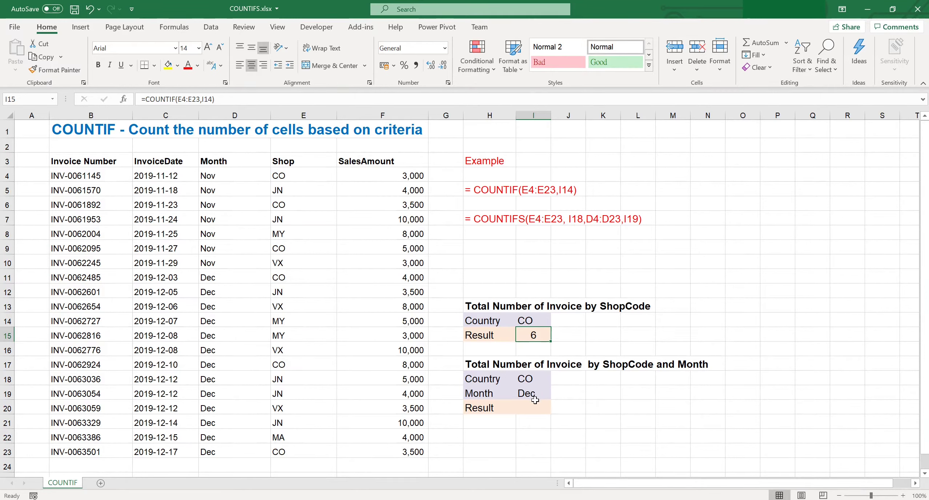
Enter =COUNTIFS(E4:E23,I18,D4:D23,I19) in cell I20 to count invoices matching both the shop code and the month
click(533, 413)
text(=)
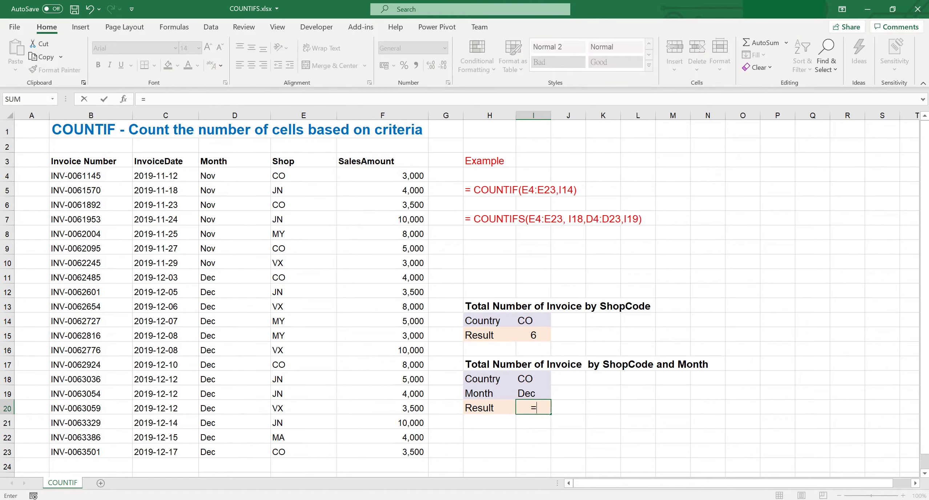
text(count)
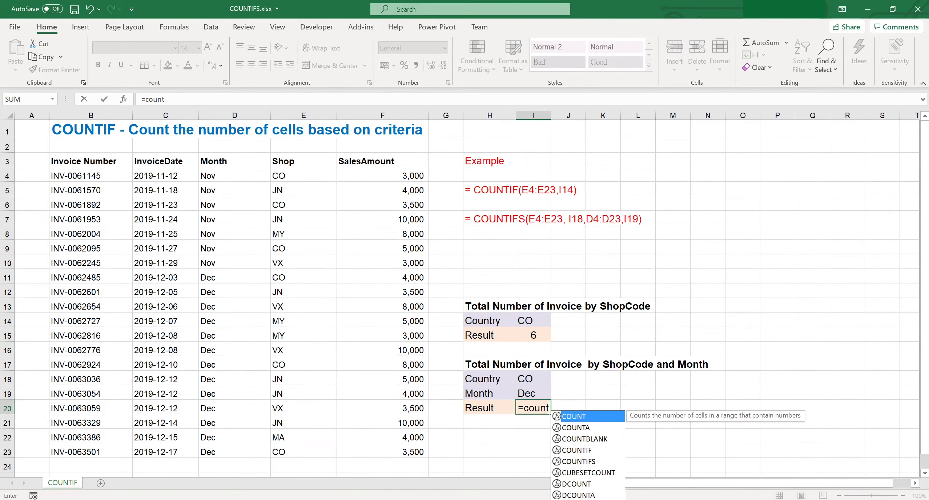
text(ifs()
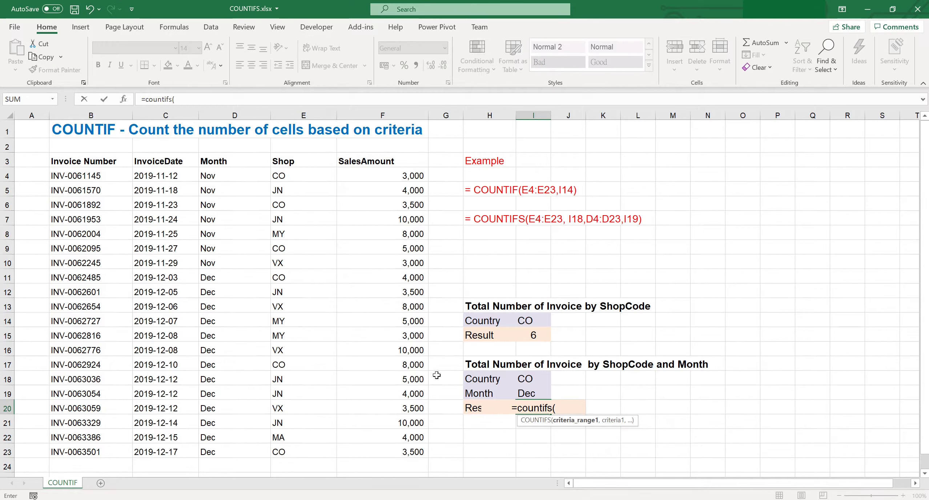
drag(290, 176, 298, 452)
text(,)
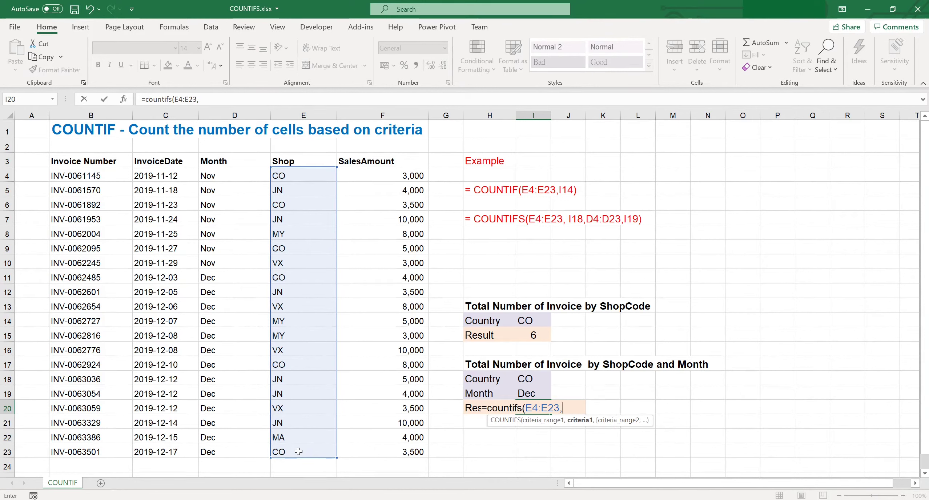
click(526, 378)
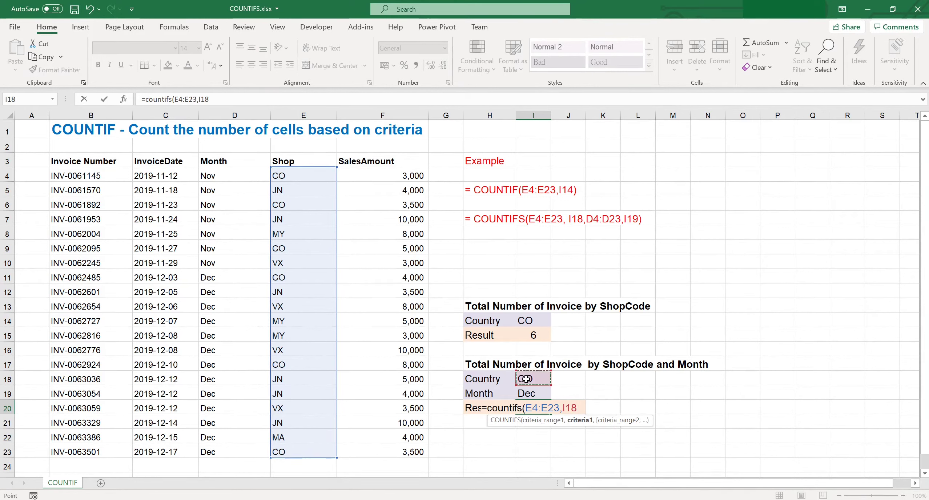
text(,)
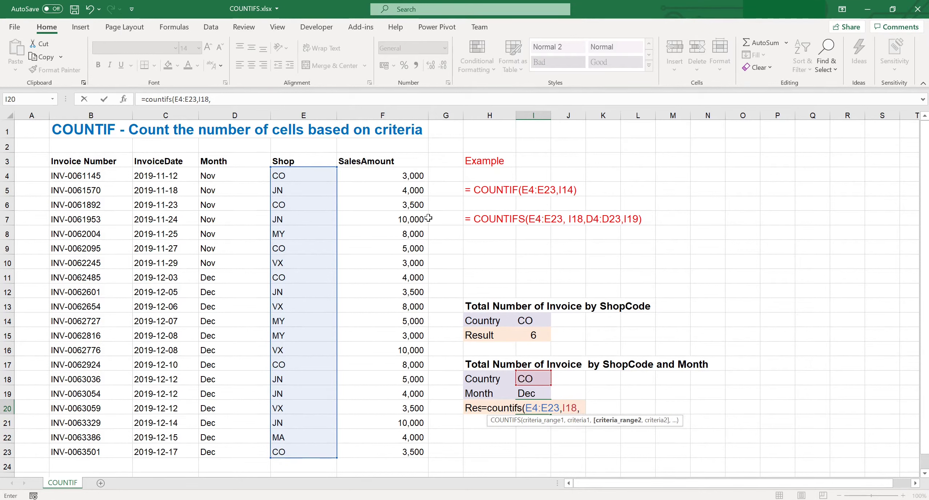
drag(218, 176, 246, 450)
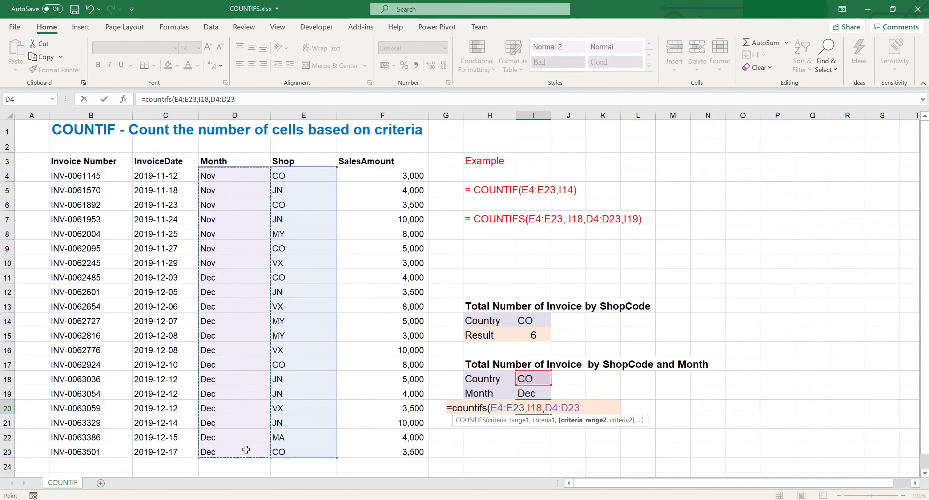
text(,)
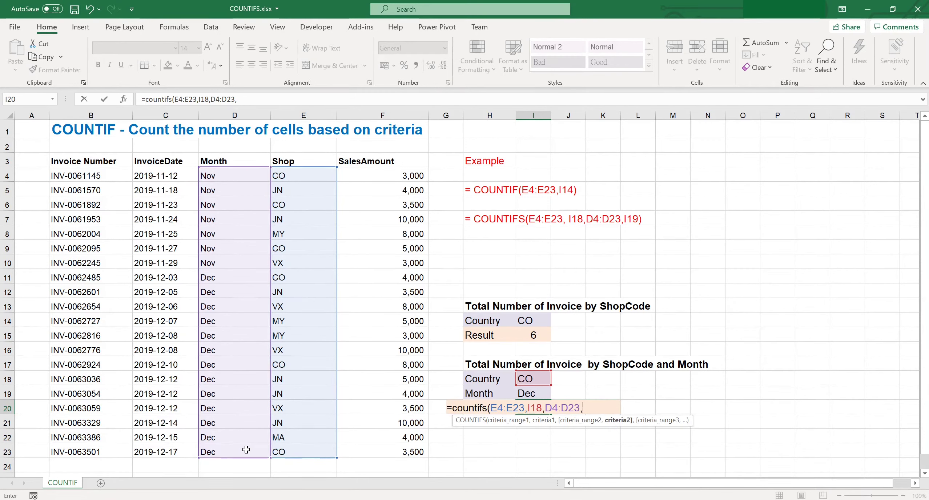
click(531, 392)
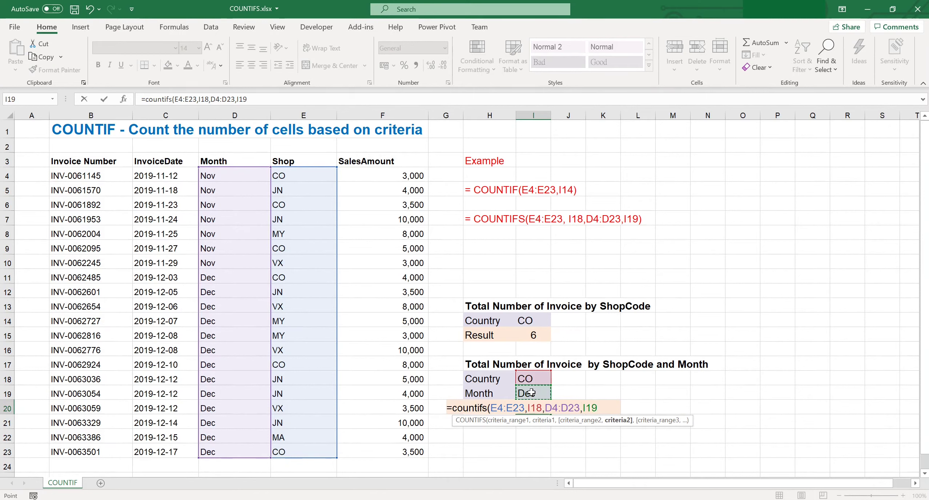
key(Return)
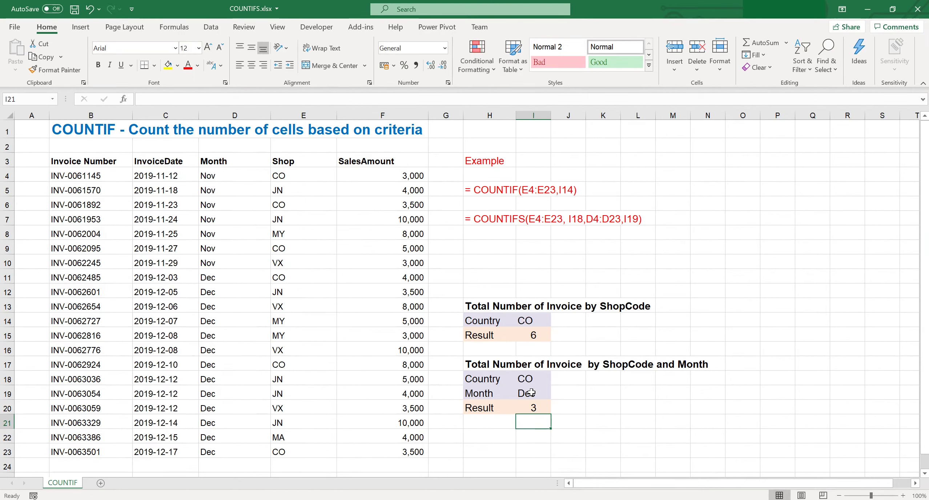
Check the COUNTIFS result against the December rows with shop code CO
click(315, 280)
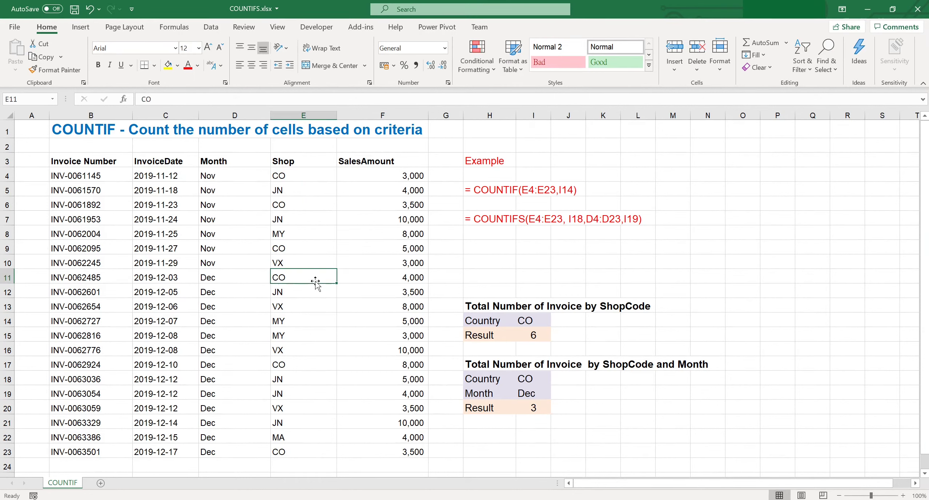
click(303, 364)
click(304, 450)
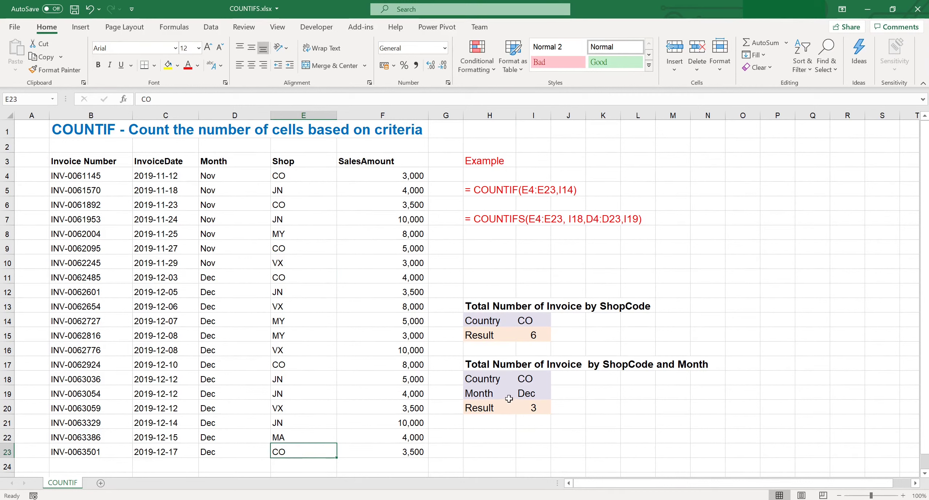
click(555, 407)
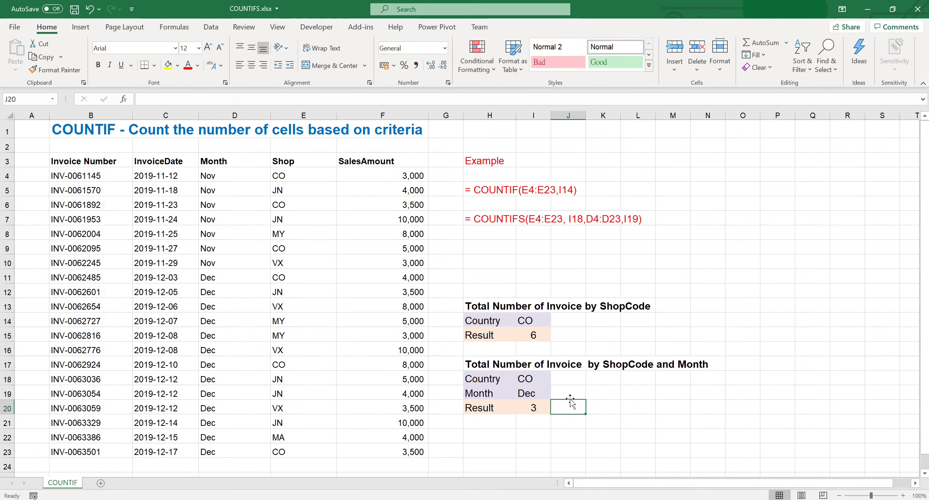
Change the COUNTIFS criteria to month Nov in I19 and shop code JN in I18
click(537, 391)
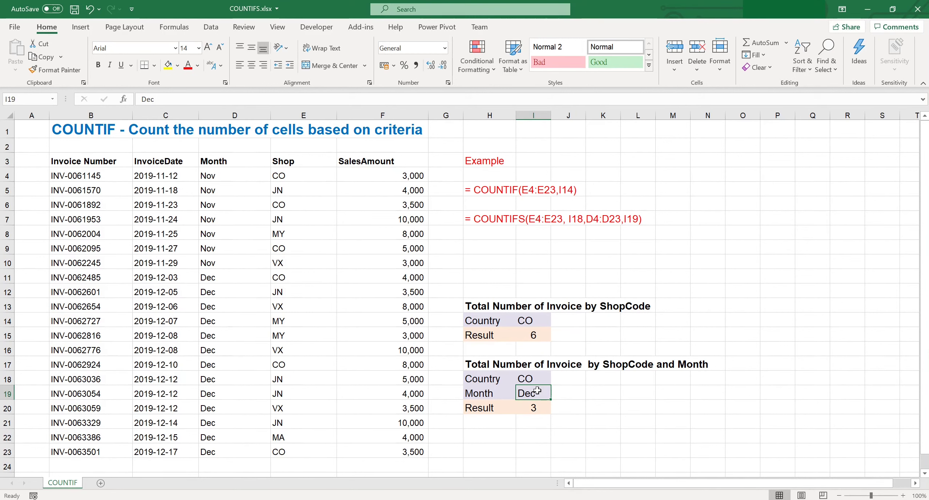
text(Nov)
key(Return)
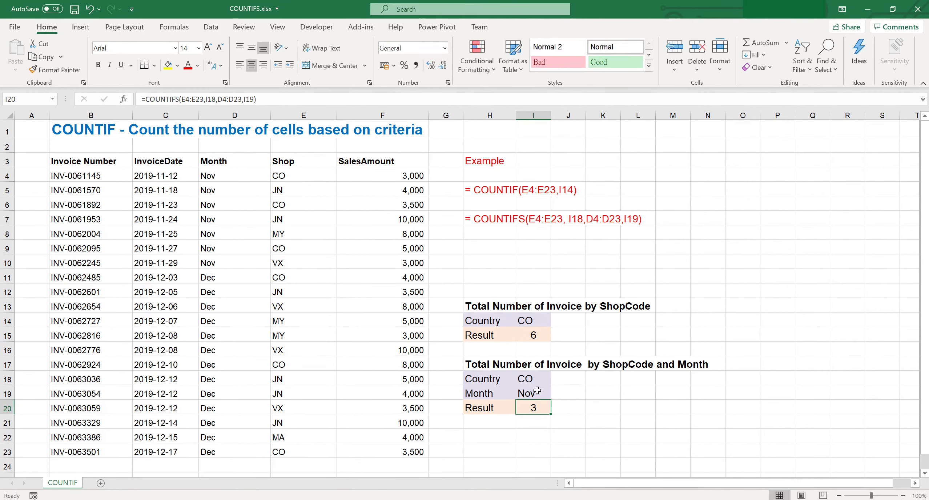
key(Up)
key(Up)
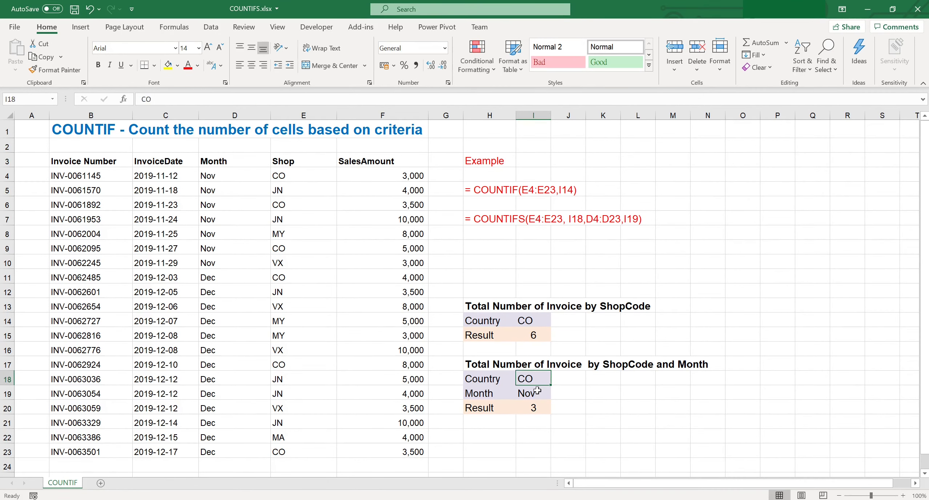
text(JN)
key(Return)
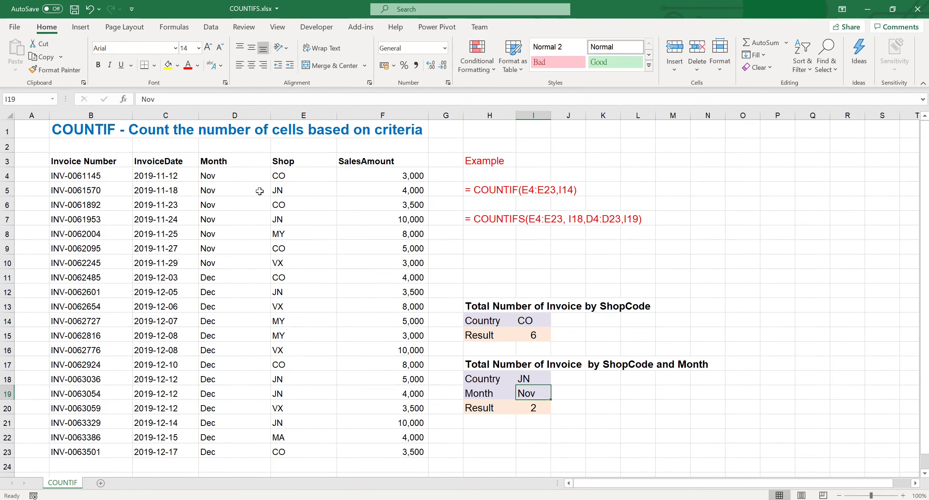
Check the November JN rows in the invoice table against the COUNTIFS result in I20
drag(240, 193, 414, 192)
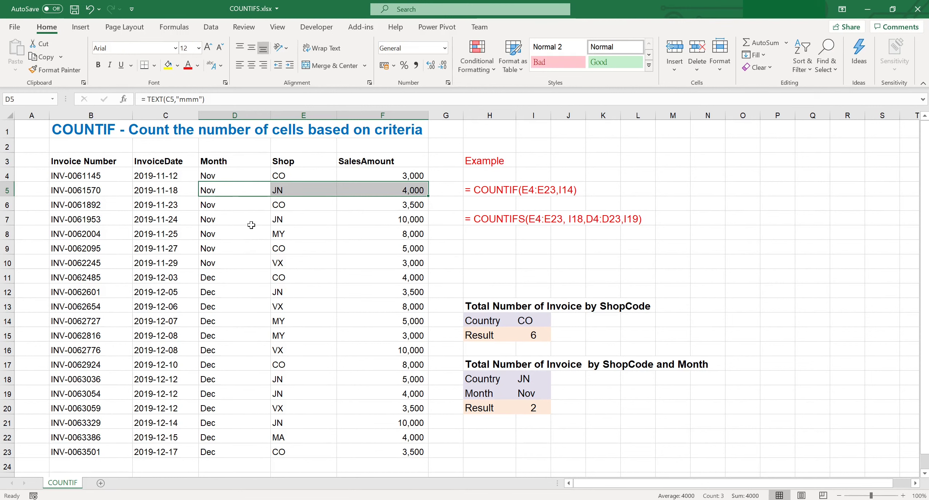
drag(250, 225, 429, 229)
click(382, 220)
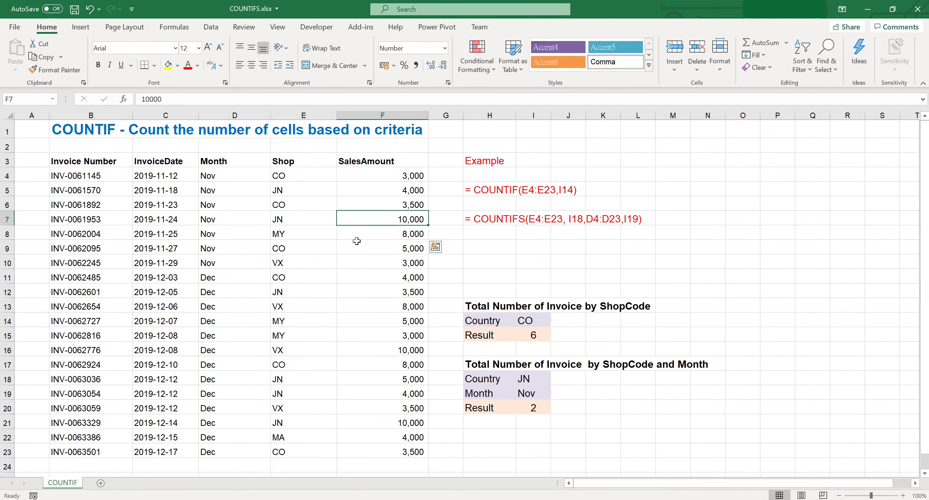
click(546, 413)
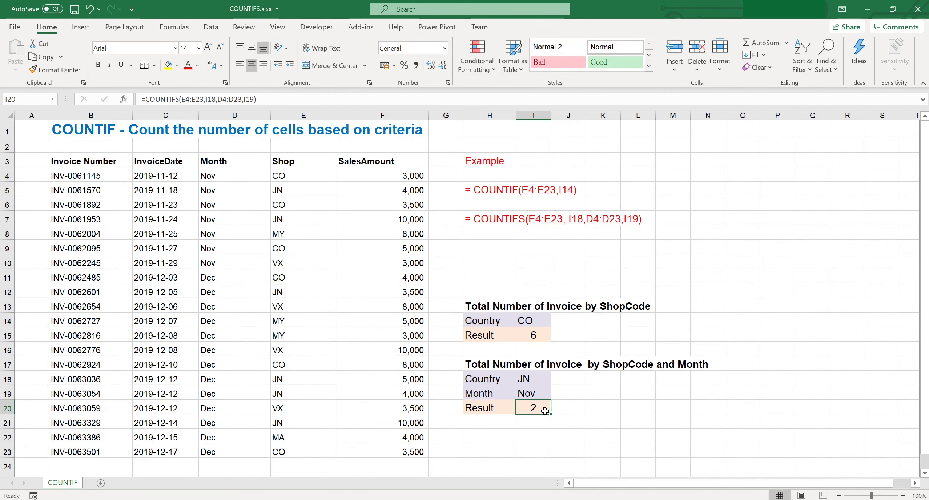